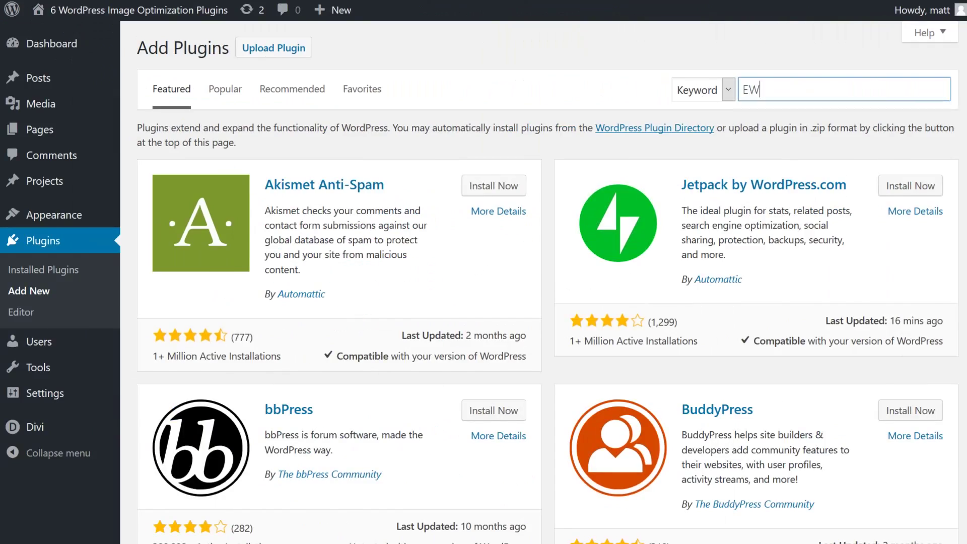
- Install EWWW Image Optimizer and keep Lossless compression for JPG images
{"action": "type", "text": "WW Image Optimizer"}
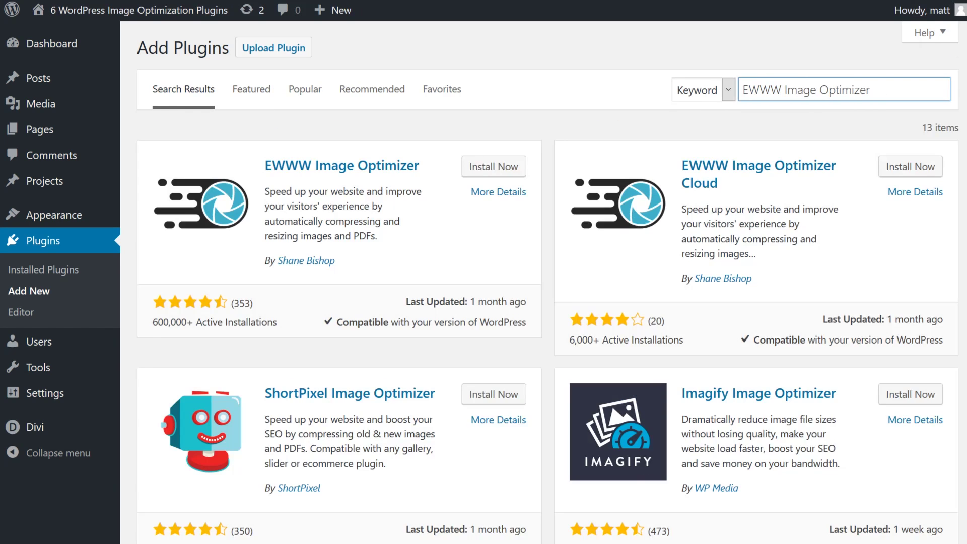
{"action": "left_click", "coordinate": [494, 167]}
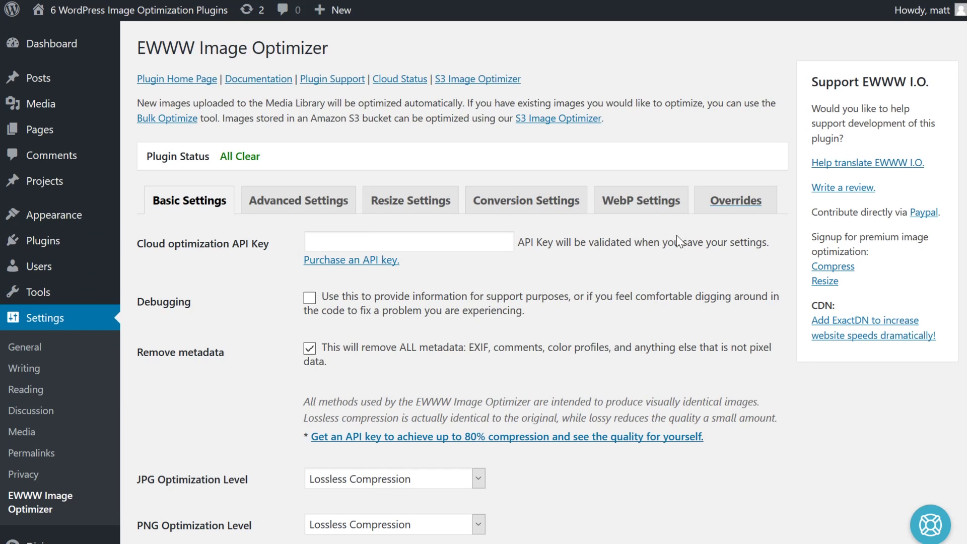
{"action": "scroll", "coordinate": [675, 249], "scroll_direction": "down", "scroll_amount": 5}
{"action": "left_click", "coordinate": [440, 254]}
{"action": "left_click", "coordinate": [440, 258]}
- Keep PNG and GIF at Lossless and PDF at No Compression, then show Advanced Settings
{"action": "left_click", "coordinate": [438, 299]}
{"action": "left_click", "coordinate": [438, 300]}
{"action": "left_click", "coordinate": [414, 335]}
{"action": "left_click", "coordinate": [405, 334]}
{"action": "left_click", "coordinate": [395, 382]}
{"action": "left_click", "coordinate": [395, 383]}
{"action": "scroll", "coordinate": [389, 383], "scroll_direction": "up", "scroll_amount": 5}
{"action": "left_click", "coordinate": [298, 200]}
- Look through EWWW's Advanced and Resize settings
{"action": "scroll", "coordinate": [467, 279], "scroll_direction": "down", "scroll_amount": 6}
{"action": "scroll", "coordinate": [467, 279], "scroll_direction": "down", "scroll_amount": 1}
{"action": "scroll", "coordinate": [467, 279], "scroll_direction": "up", "scroll_amount": 7}
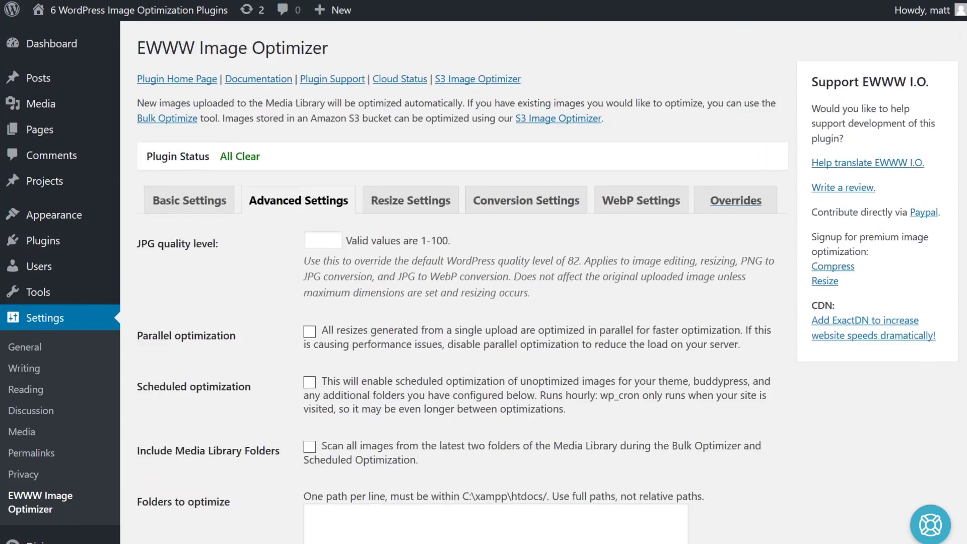
{"action": "left_click", "coordinate": [399, 201]}
{"action": "scroll", "coordinate": [467, 279], "scroll_direction": "down", "scroll_amount": 4}
{"action": "scroll", "coordinate": [438, 186], "scroll_direction": "down", "scroll_amount": 1}
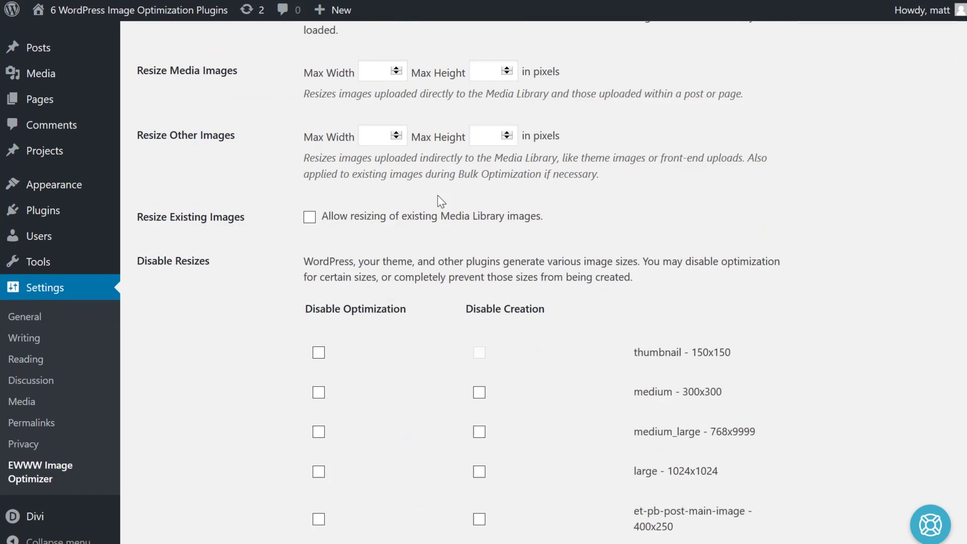
{"action": "scroll", "coordinate": [504, 279], "scroll_direction": "down", "scroll_amount": 6}
{"action": "scroll", "coordinate": [554, 317], "scroll_direction": "down", "scroll_amount": 5}
{"action": "scroll", "coordinate": [459, 384], "scroll_direction": "up", "scroll_amount": 10}
{"action": "scroll", "coordinate": [463, 221], "scroll_direction": "up", "scroll_amount": 5}
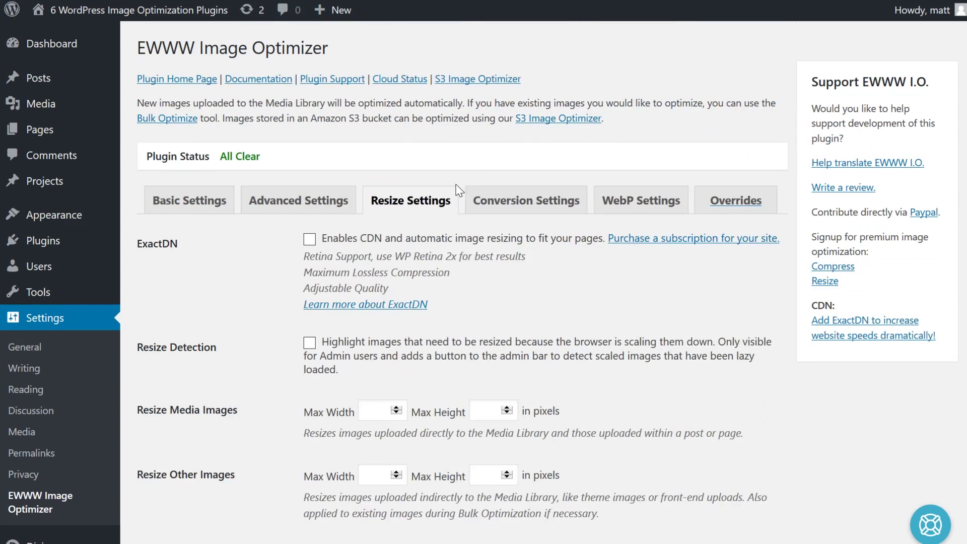
- Review EWWW's Conversion settings, then bring up the WebP settings
{"action": "left_click", "coordinate": [513, 200]}
{"action": "scroll", "coordinate": [425, 279], "scroll_direction": "down", "scroll_amount": 4}
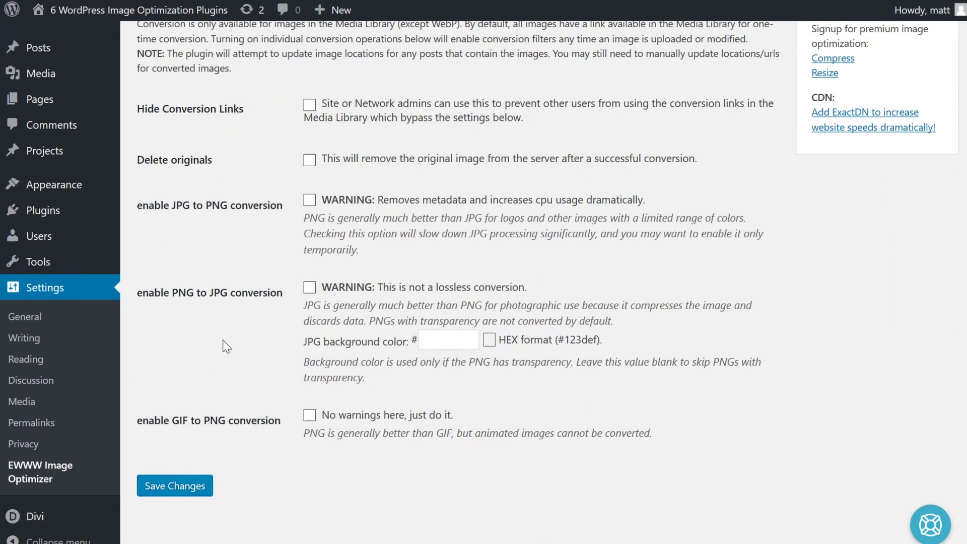
{"action": "scroll", "coordinate": [209, 227], "scroll_direction": "up", "scroll_amount": 4}
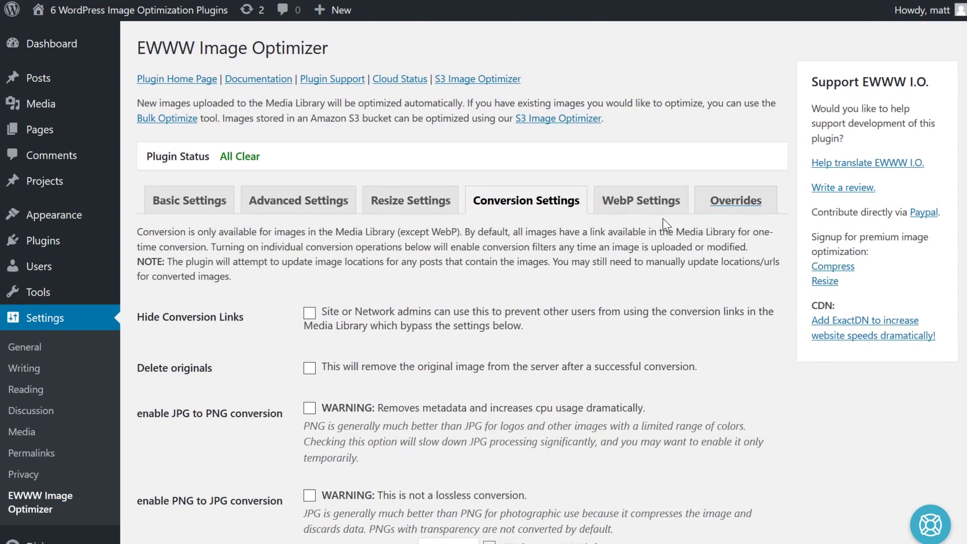
{"action": "left_click", "coordinate": [641, 201]}
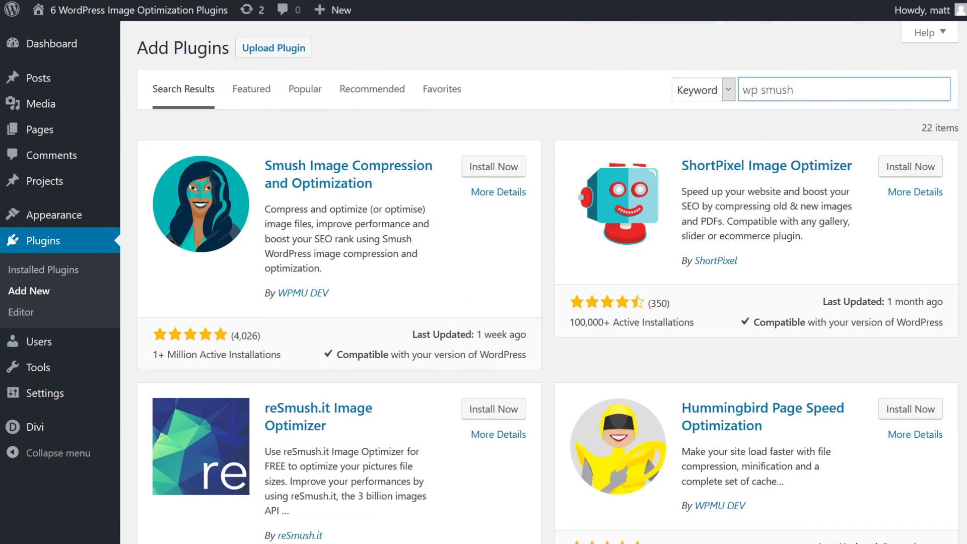
- Install Smush, enable full-size image resizing and metadata stripping, and finish Quick Setup
{"action": "left_click", "coordinate": [494, 167]}
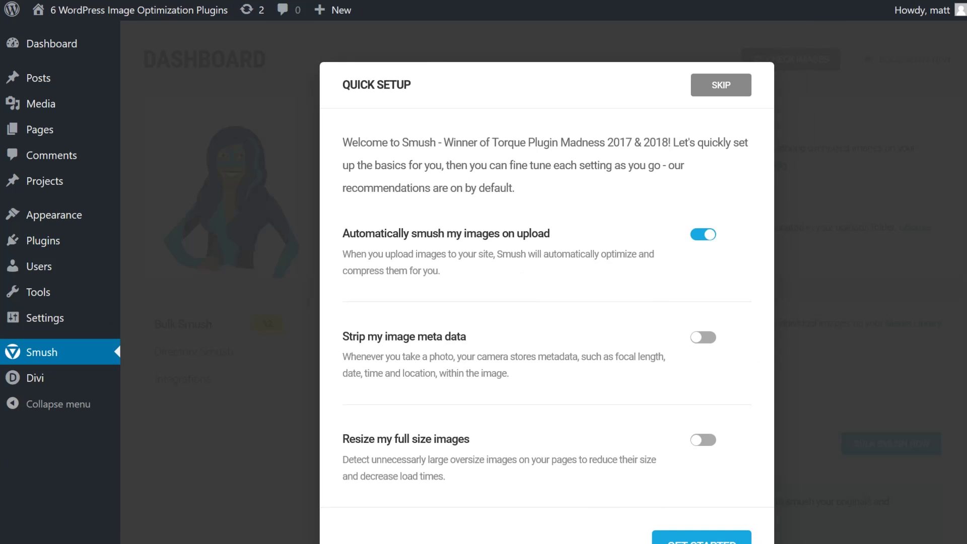
{"action": "left_click", "coordinate": [703, 439]}
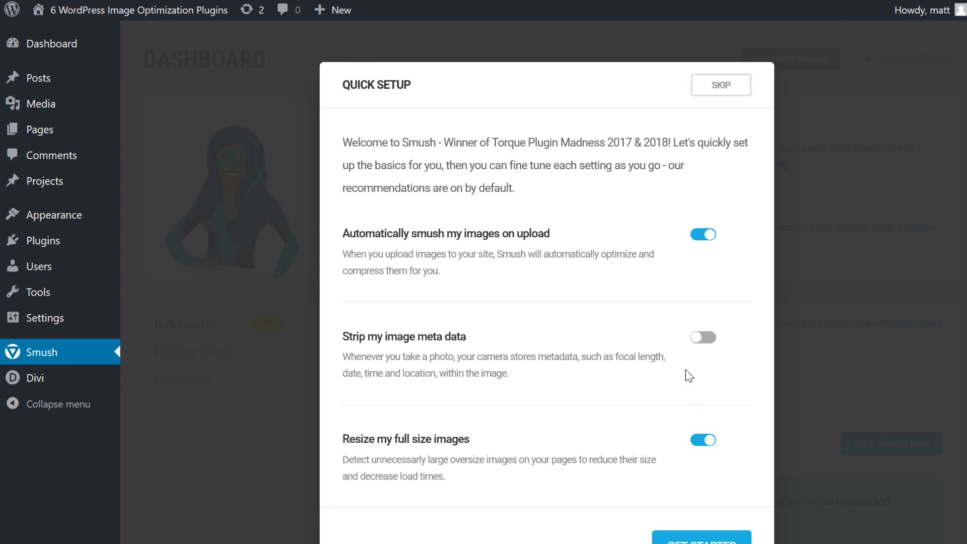
{"action": "left_click", "coordinate": [706, 338]}
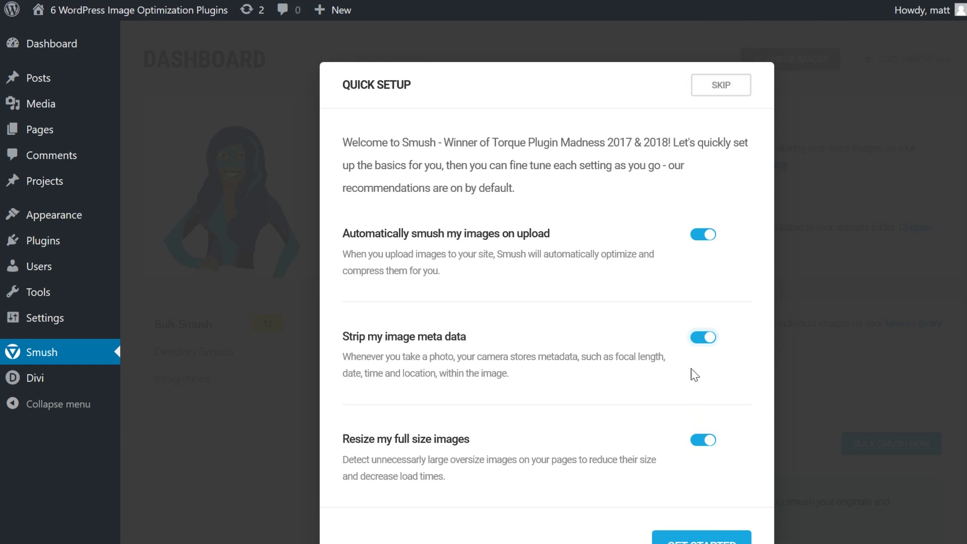
{"action": "left_click", "coordinate": [719, 539]}
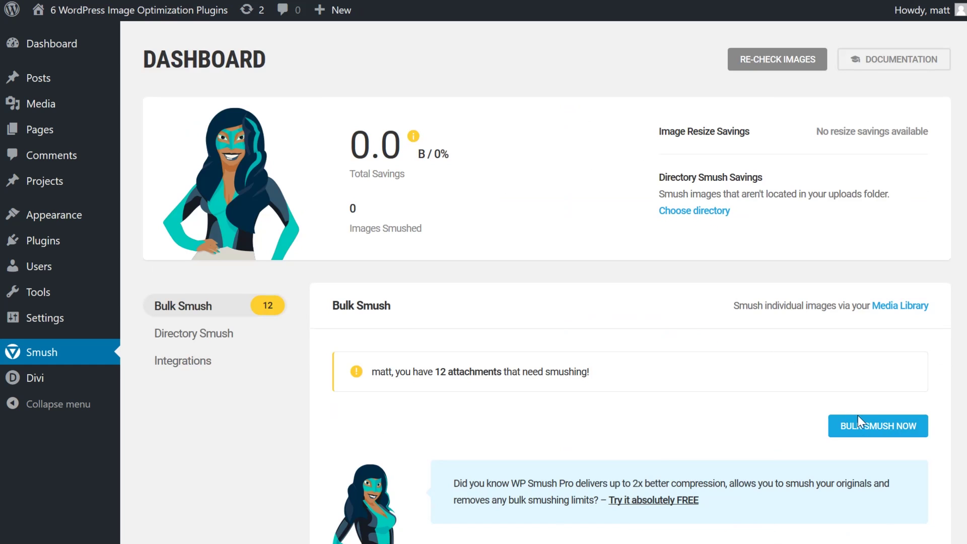
- Run Bulk Smush on the 12 unsmushed attachments
{"action": "left_click", "coordinate": [858, 418]}
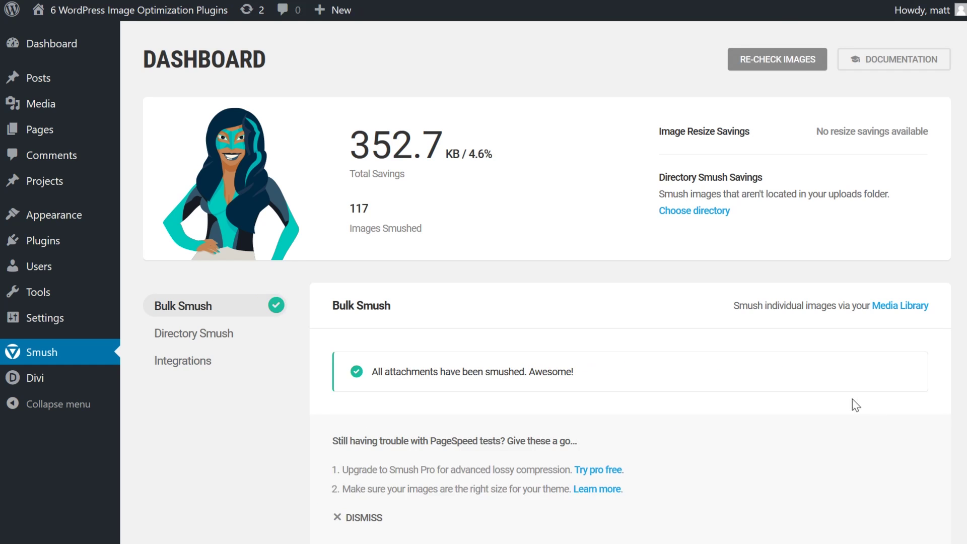
- Dismiss the PageSpeed tips, check Directory Smush, then scroll through Smush's Integrations options
{"action": "left_click", "coordinate": [358, 516]}
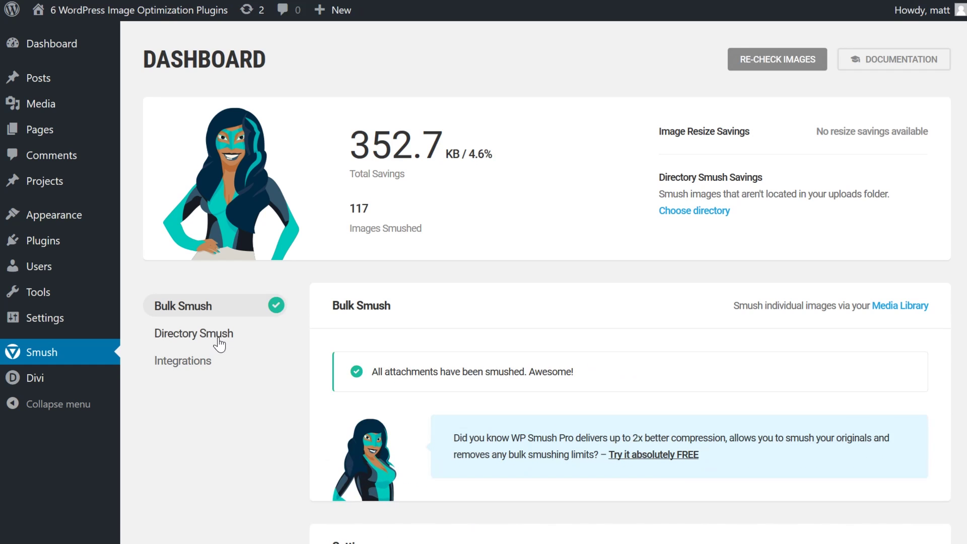
{"action": "left_click", "coordinate": [221, 334]}
{"action": "scroll", "coordinate": [623, 440], "scroll_direction": "down", "scroll_amount": 6}
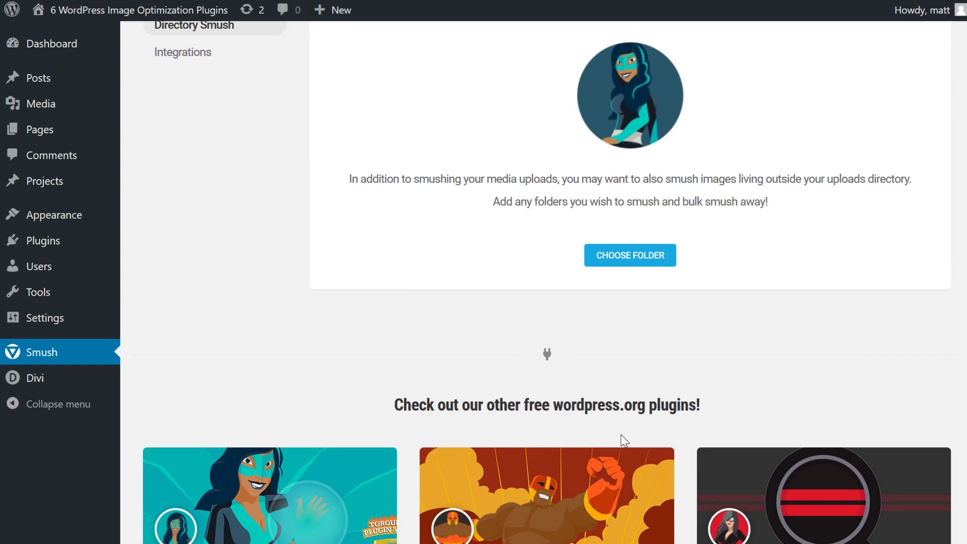
{"action": "scroll", "coordinate": [624, 441], "scroll_direction": "up", "scroll_amount": 7}
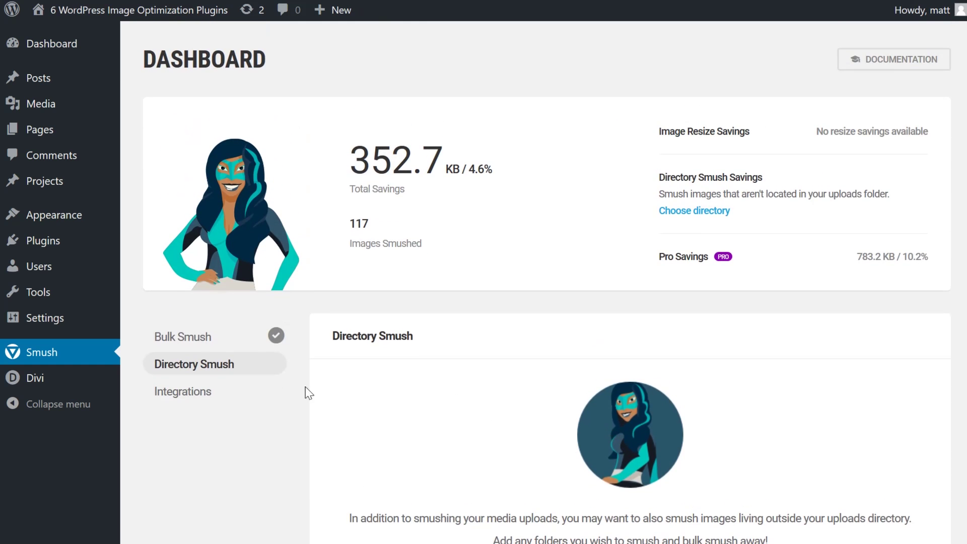
{"action": "left_click", "coordinate": [215, 391]}
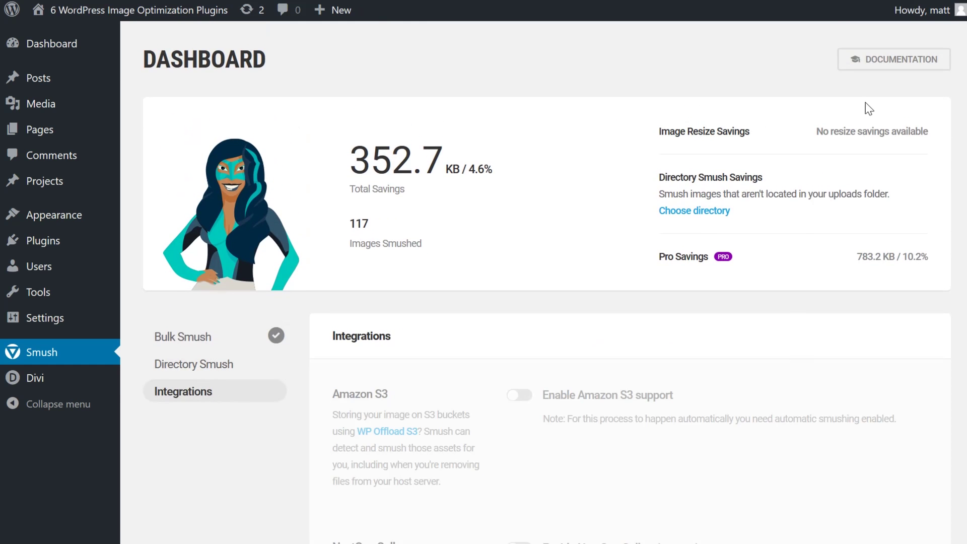
{"action": "scroll", "coordinate": [274, 359], "scroll_direction": "down", "scroll_amount": 7}
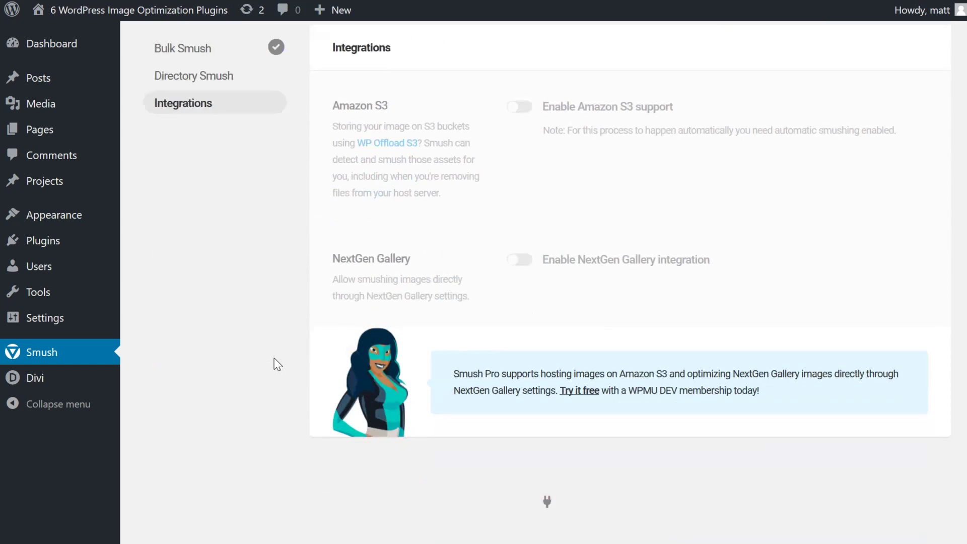
{"action": "scroll", "coordinate": [273, 358], "scroll_direction": "down", "scroll_amount": 5}
{"action": "scroll", "coordinate": [277, 361], "scroll_direction": "up", "scroll_amount": 12}
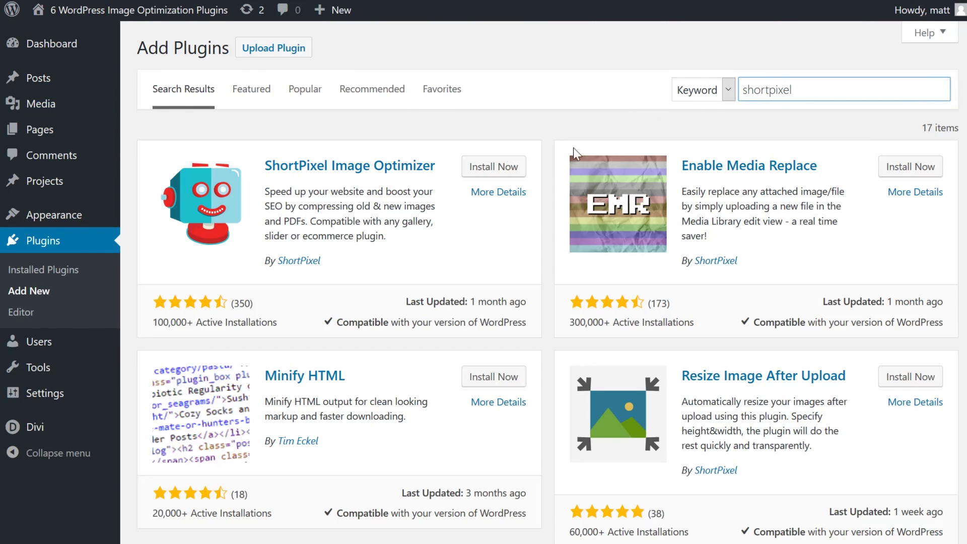
- Install ShortPixel Image Optimizer, paste its API key and validate it
{"action": "left_click", "coordinate": [492, 164]}
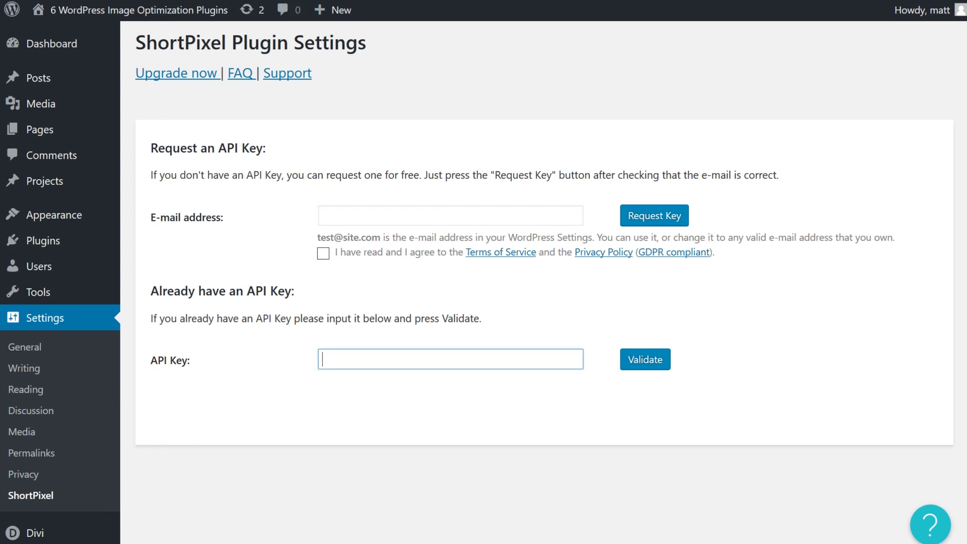
{"action": "key", "text": "ctrl+v"}
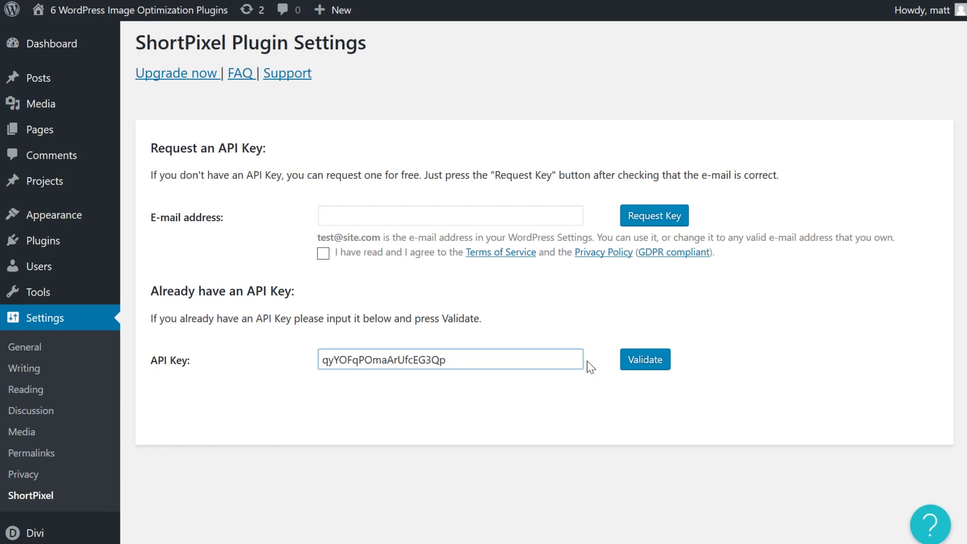
{"action": "left_click", "coordinate": [646, 361]}
{"action": "scroll", "coordinate": [273, 229], "scroll_direction": "down", "scroll_amount": 6}
{"action": "scroll", "coordinate": [521, 227], "scroll_direction": "up", "scroll_amount": 8}
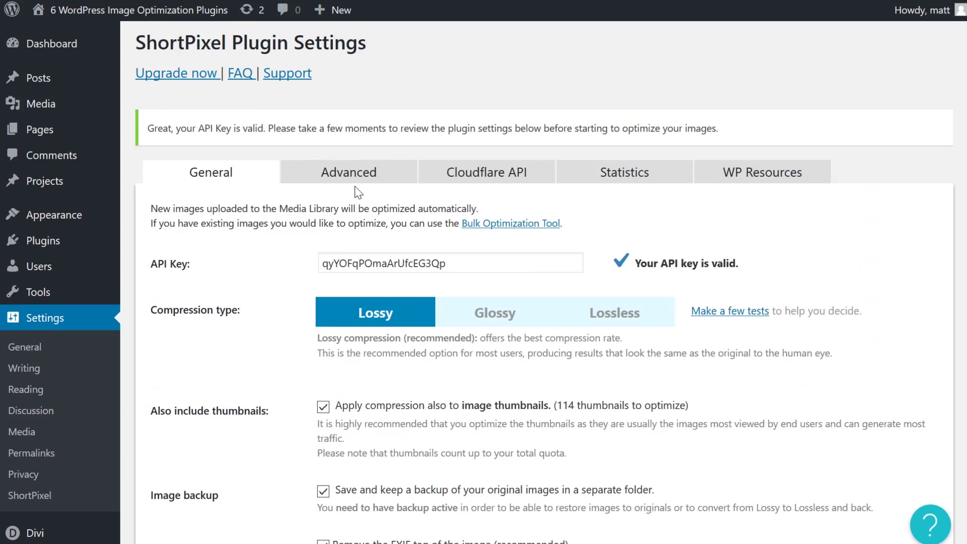
- View ShortPixel's Advanced, Cloudflare API and Statistics settings tabs
{"action": "left_click", "coordinate": [365, 176]}
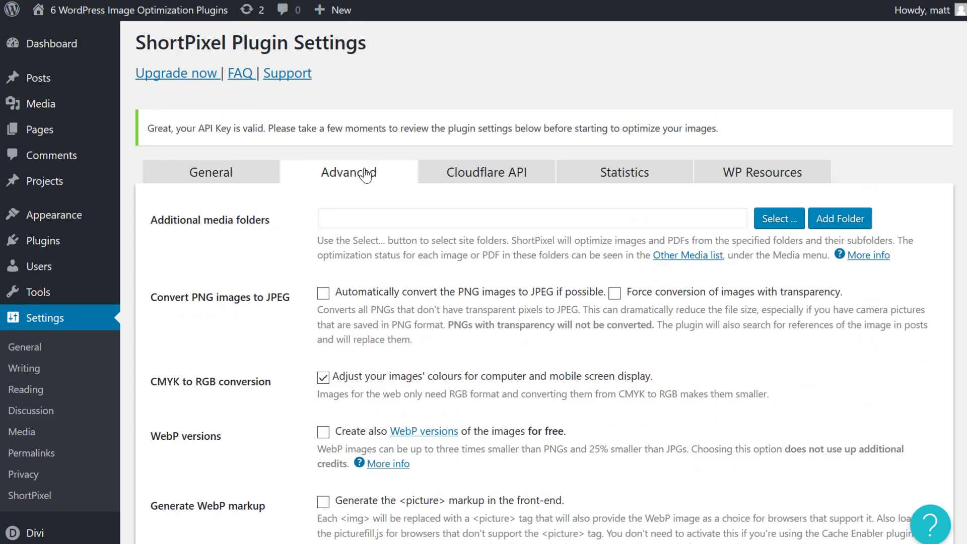
{"action": "scroll", "coordinate": [378, 181], "scroll_direction": "down", "scroll_amount": 11}
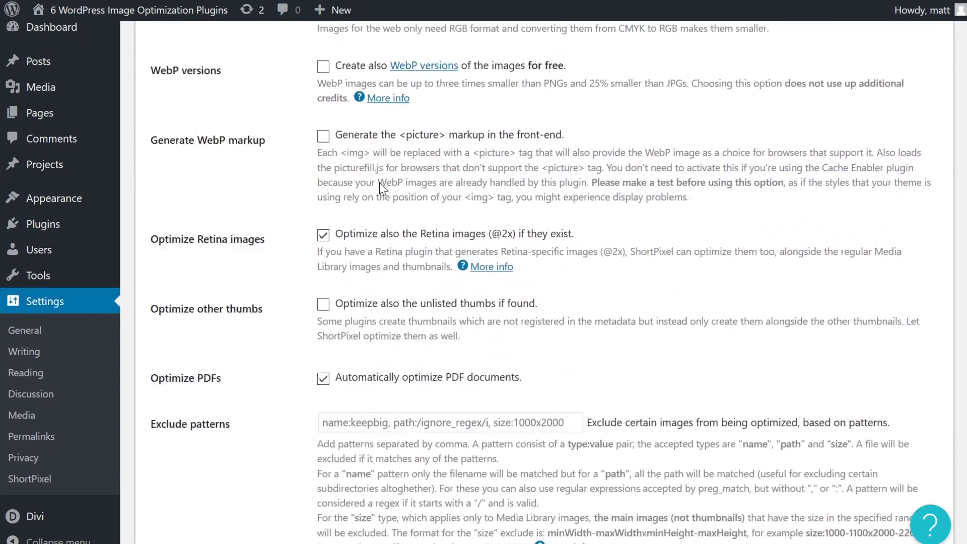
{"action": "scroll", "coordinate": [380, 183], "scroll_direction": "up", "scroll_amount": 10}
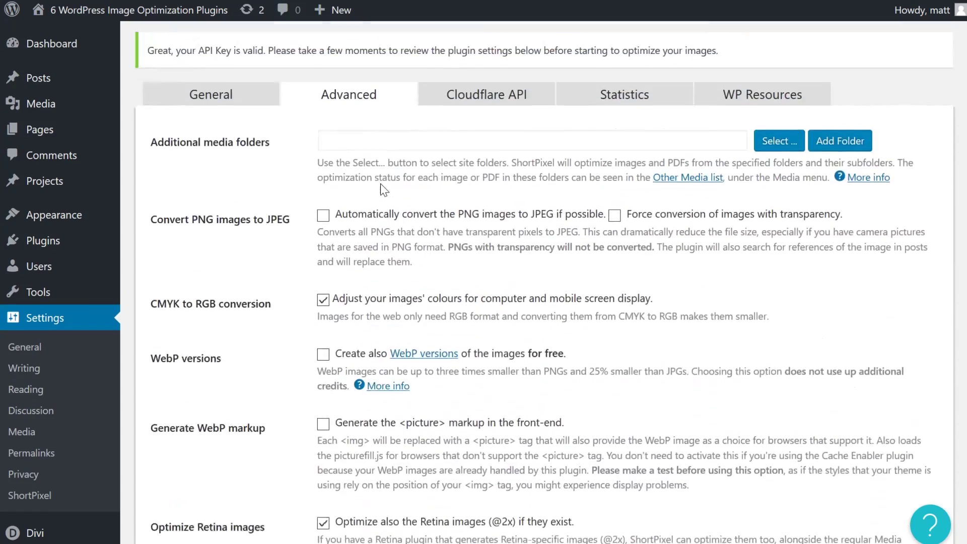
{"action": "left_click", "coordinate": [472, 187]}
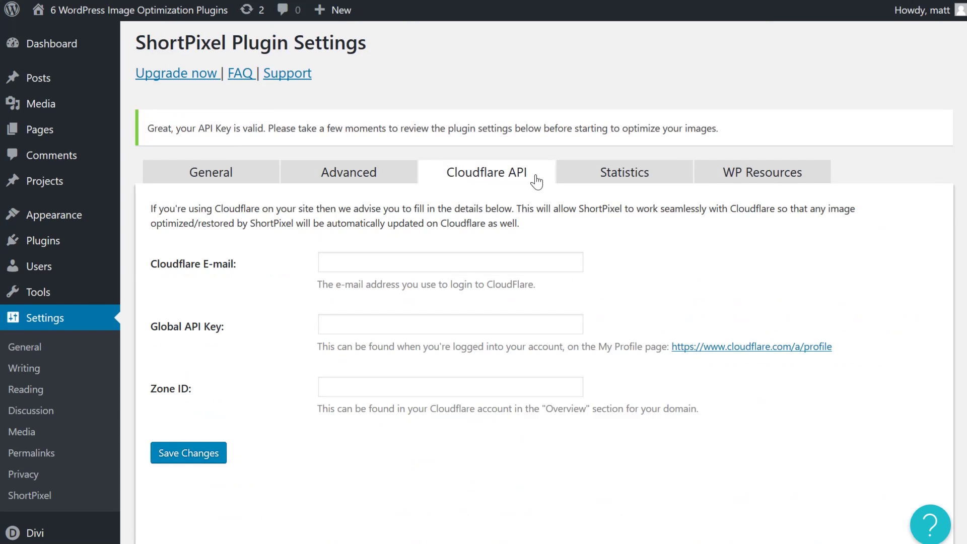
{"action": "left_click", "coordinate": [600, 177]}
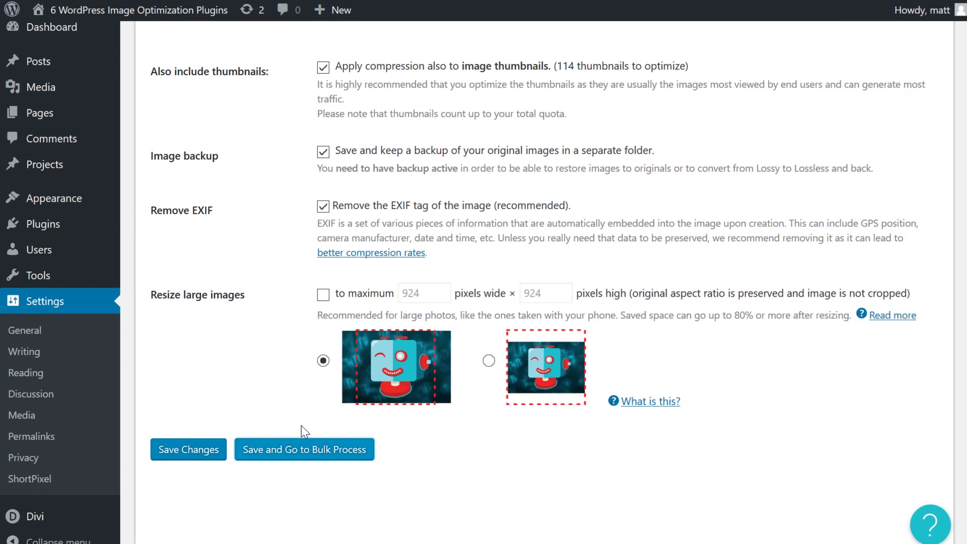
- Save and start ShortPixel bulk optimization, then paste and validate a newly issued API key
{"action": "left_click", "coordinate": [303, 445]}
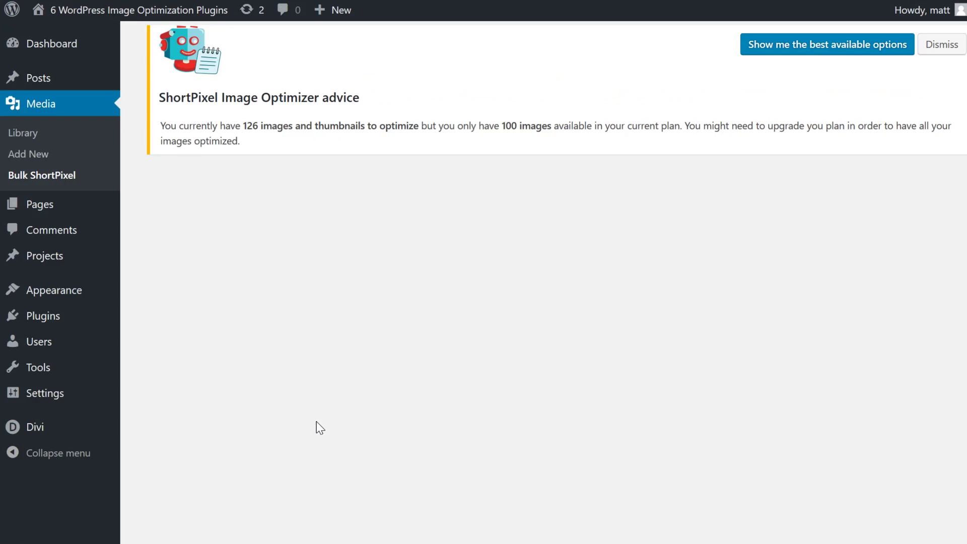
{"action": "left_click", "coordinate": [667, 236]}
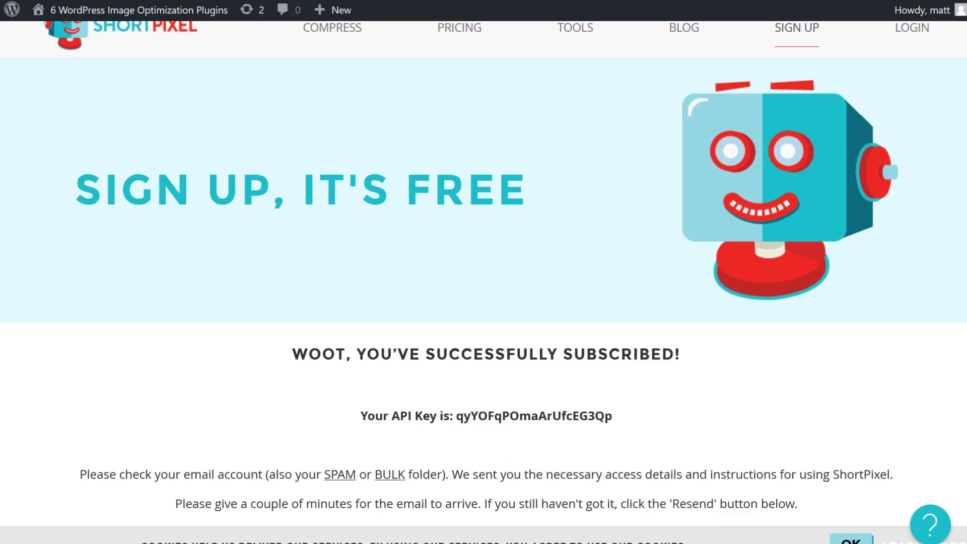
{"action": "double_click", "coordinate": [533, 415]}
{"action": "key", "text": "ctrl+c"}
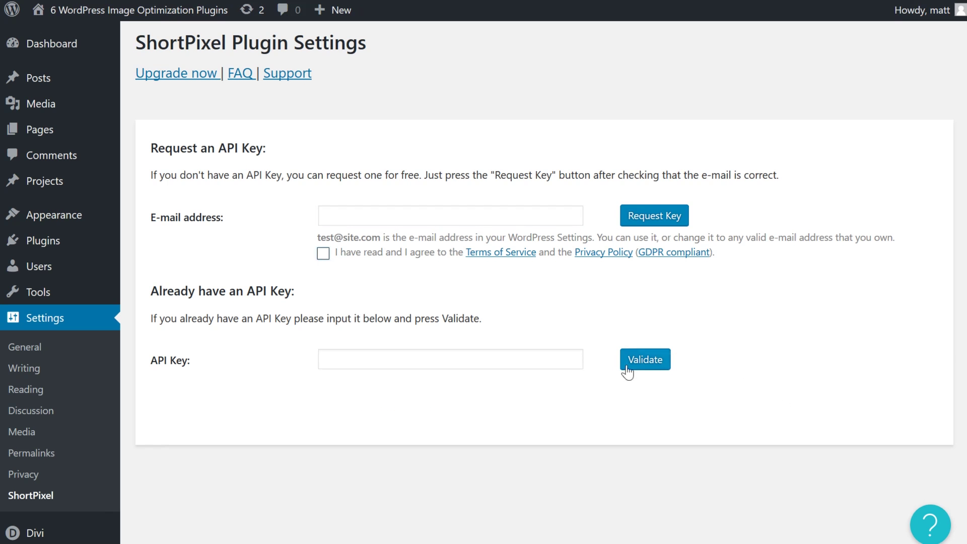
{"action": "left_click", "coordinate": [569, 360]}
{"action": "key", "text": "ctrl+v"}
{"action": "left_click", "coordinate": [627, 366]}
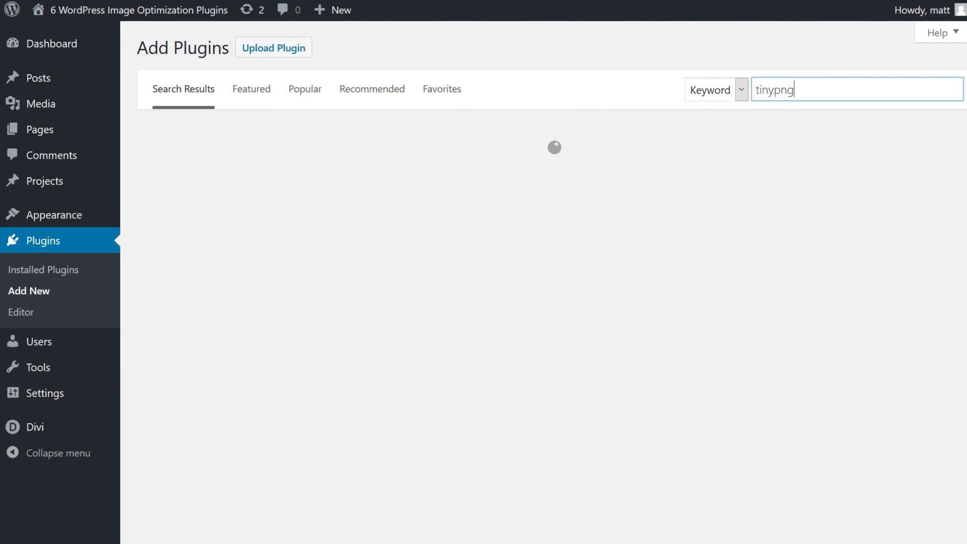
- Install Compress JPEG & PNG images by TinyPNG from the 'tinypng' search results
{"action": "left_click", "coordinate": [520, 165]}
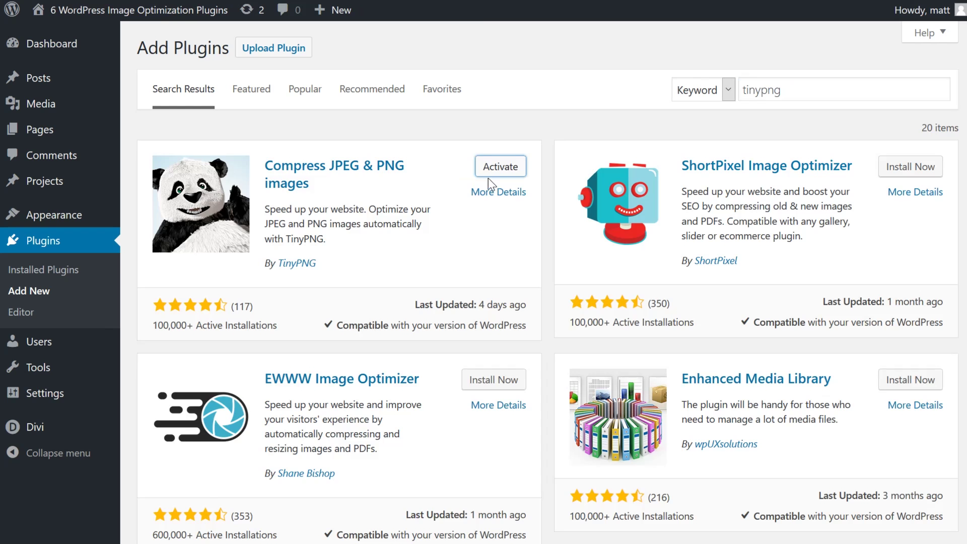
- Activate Compress JPEG & PNG images and review its image-size settings
{"action": "left_click", "coordinate": [500, 166]}
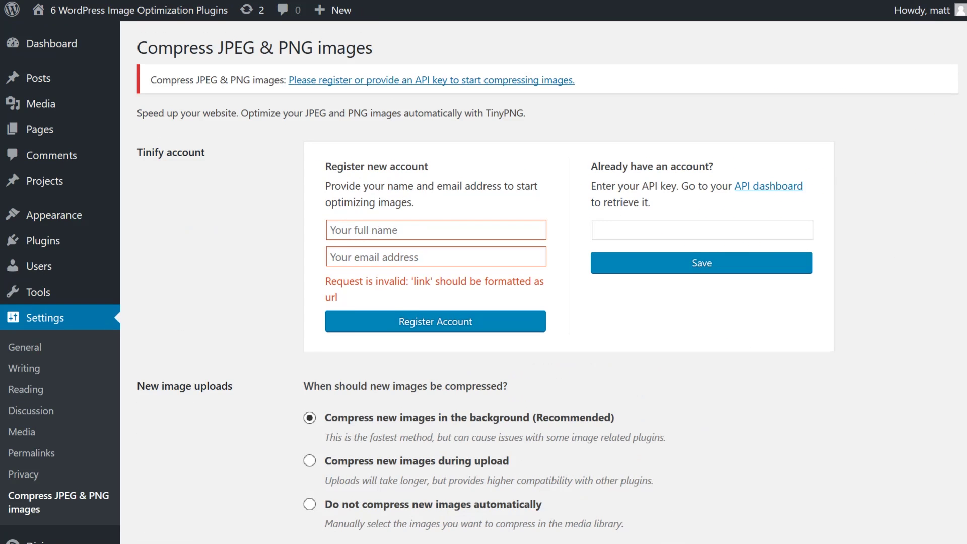
{"action": "scroll", "coordinate": [483, 282], "scroll_direction": "down", "scroll_amount": 9}
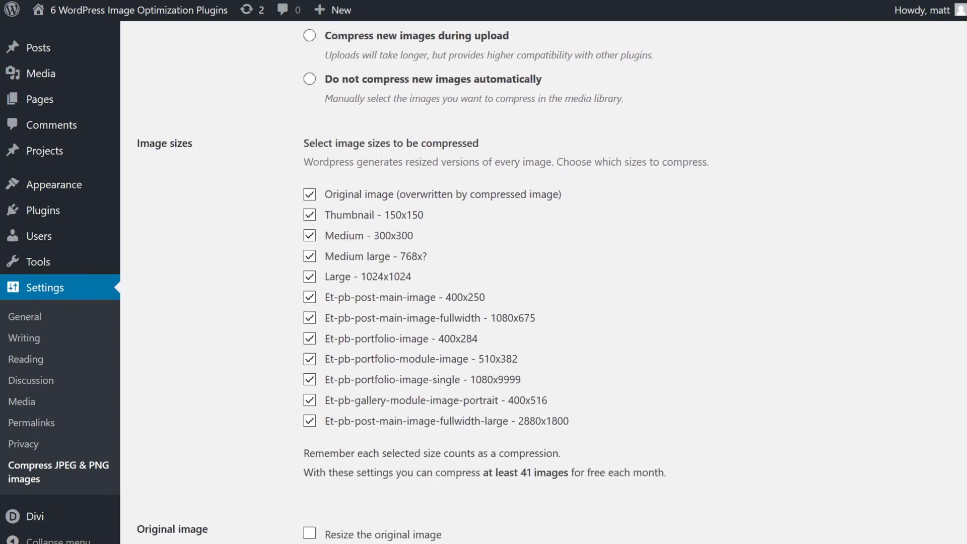
{"action": "scroll", "coordinate": [483, 282], "scroll_direction": "down", "scroll_amount": 5}
{"action": "scroll", "coordinate": [484, 281], "scroll_direction": "up", "scroll_amount": 14}
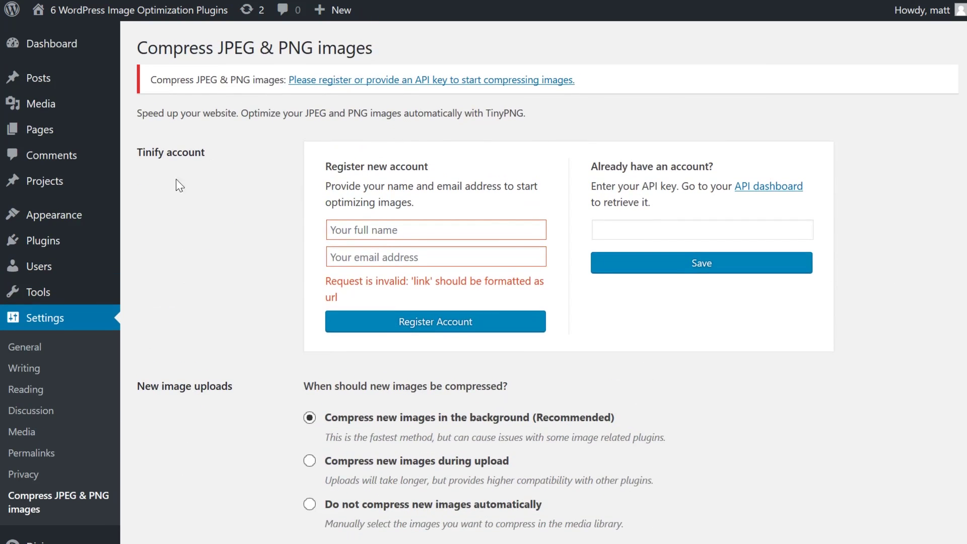
- Enter a full name and e-mail address in the Register new account fields
{"action": "left_click", "coordinate": [333, 230]}
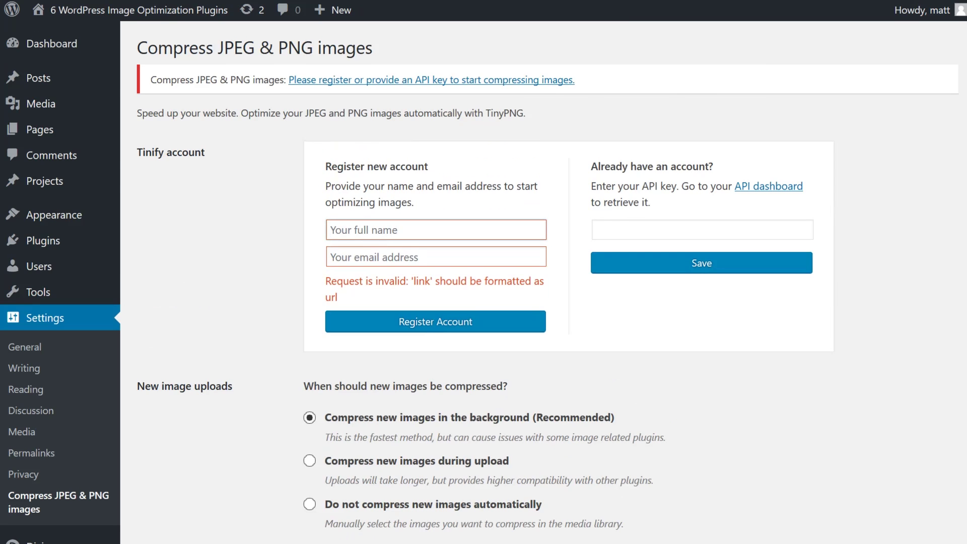
{"action": "type", "text": "?"}
{"action": "left_click", "coordinate": [352, 257]}
{"action": "type", "text": "????????"}
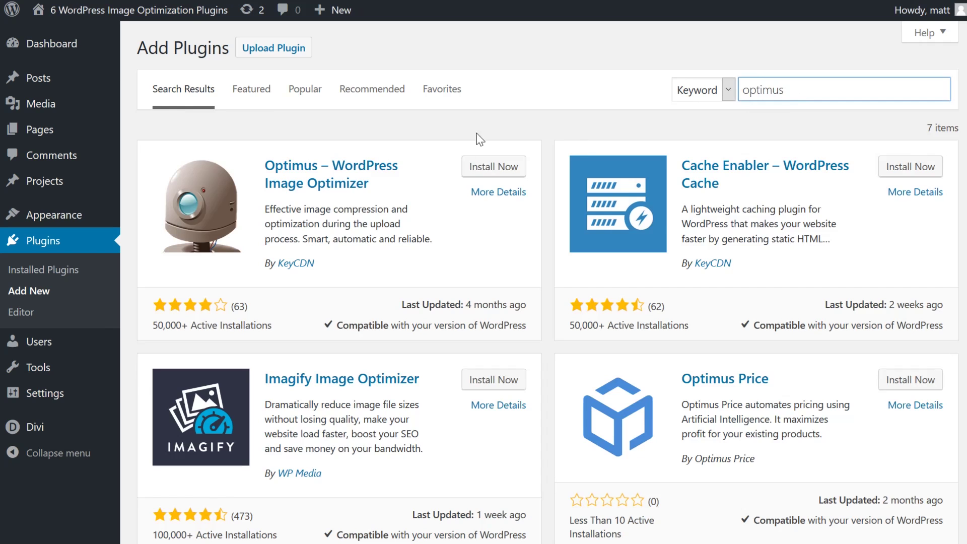
- Install the Optimus image optimizer plugin and look over its settings page
{"action": "left_click", "coordinate": [493, 166]}
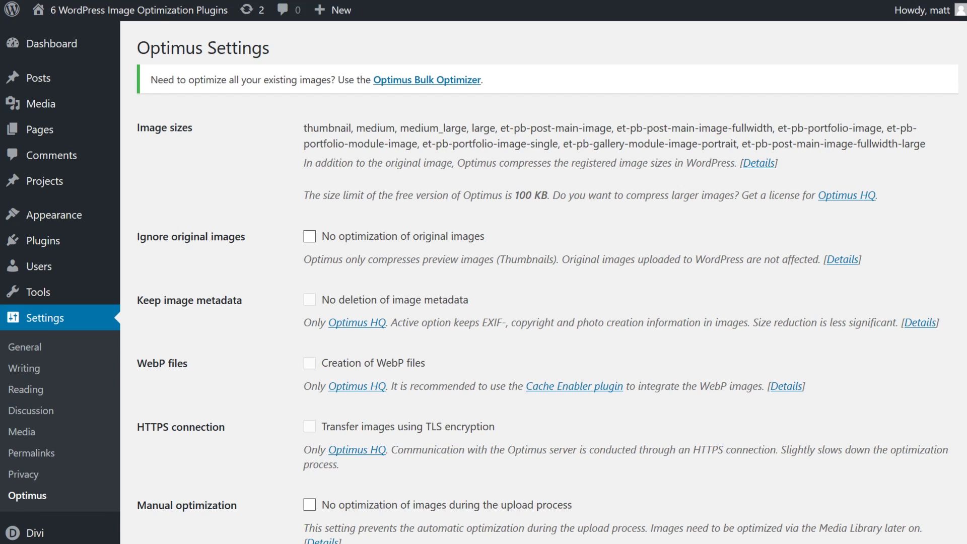
{"action": "scroll", "coordinate": [484, 282], "scroll_direction": "down", "scroll_amount": 2}
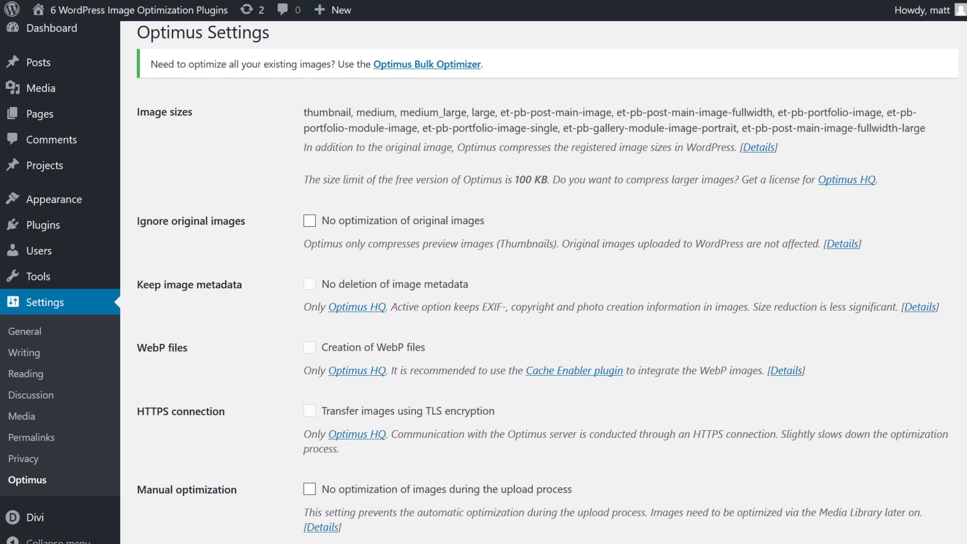
{"action": "scroll", "coordinate": [484, 282], "scroll_direction": "up", "scroll_amount": 2}
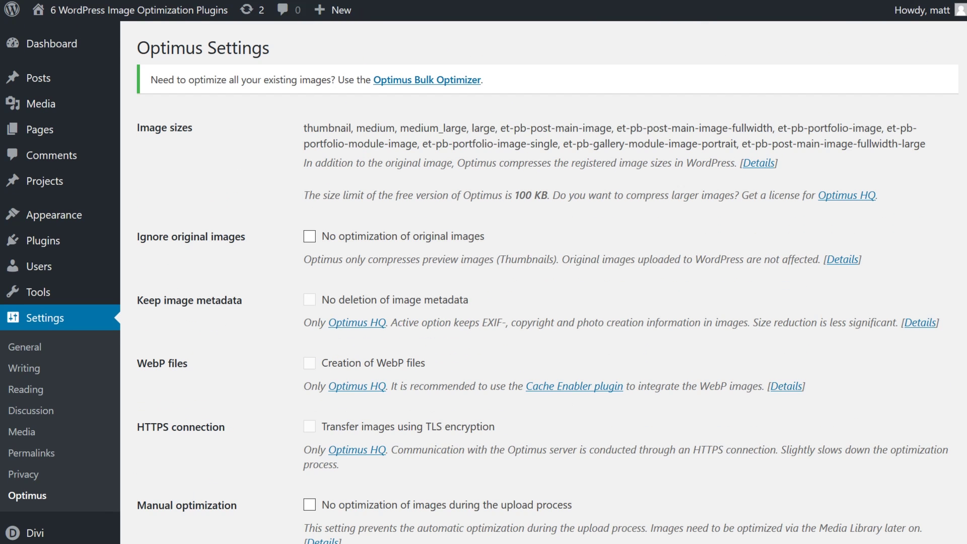
- In the Optimus Bulk Optimizer, optimize all 12 media library images
{"action": "left_click", "coordinate": [450, 82]}
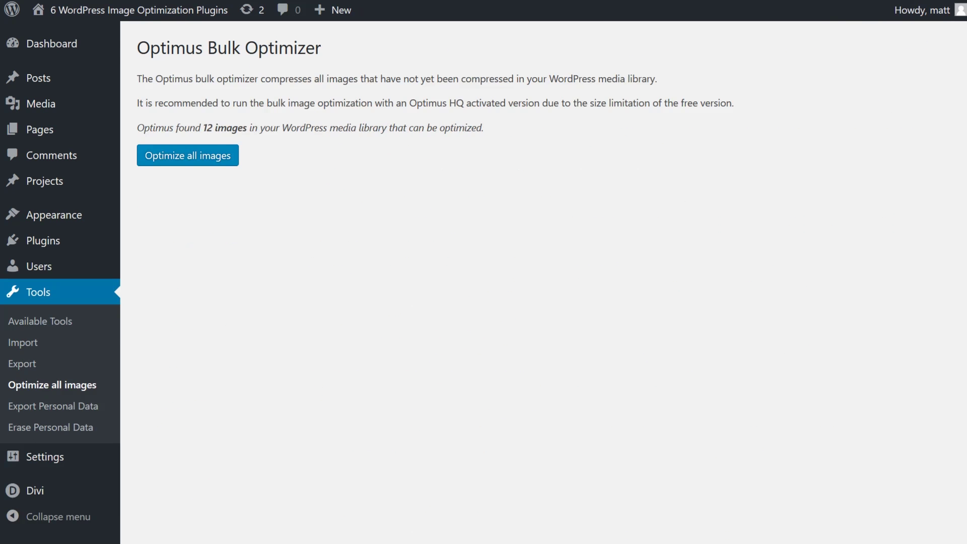
{"action": "left_click", "coordinate": [221, 156]}
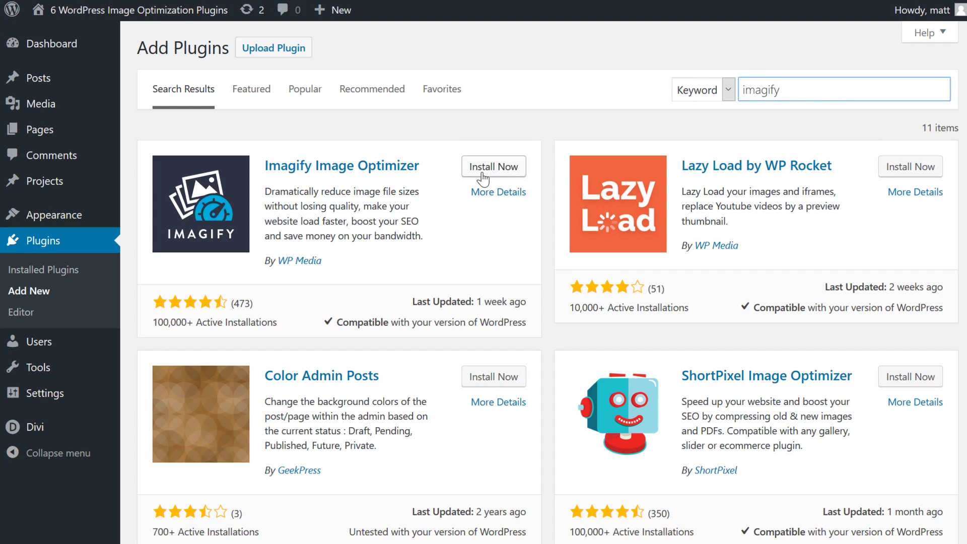
- Install and activate Imagify Image Optimizer, sign up, and connect it using the pasted API key
{"action": "left_click", "coordinate": [487, 172]}
{"action": "left_click", "coordinate": [500, 166]}
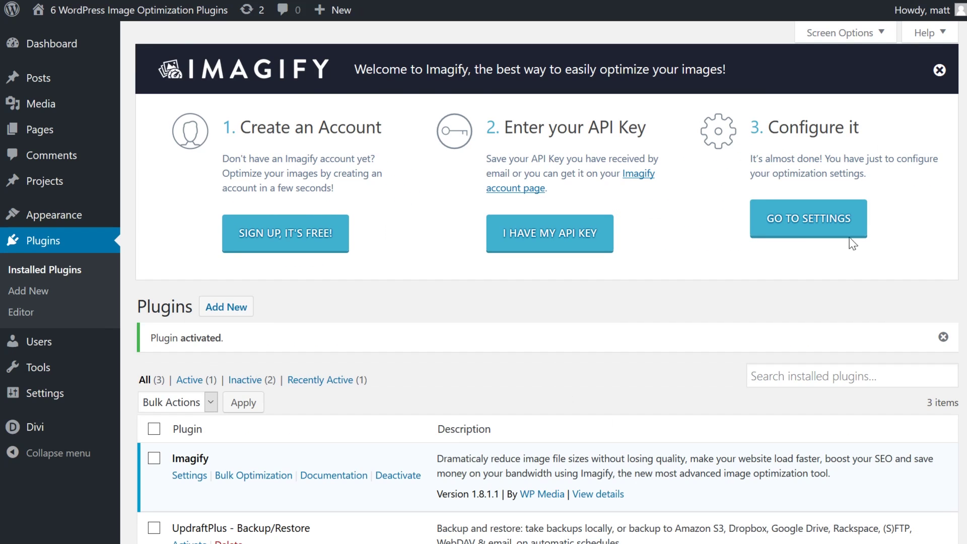
{"action": "left_click", "coordinate": [244, 222]}
{"action": "left_click", "coordinate": [492, 401]}
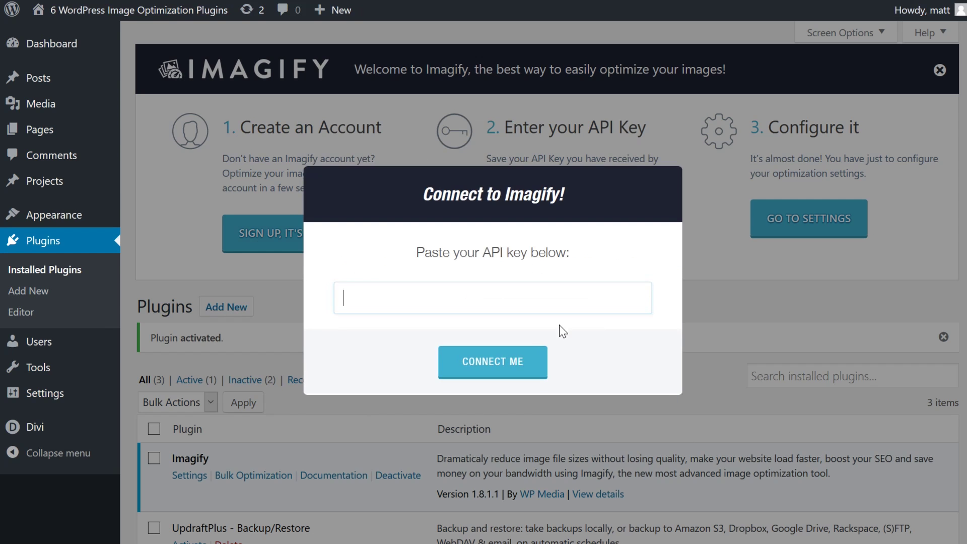
{"action": "key", "text": "ctrl+v"}
{"action": "left_click", "coordinate": [509, 359]}
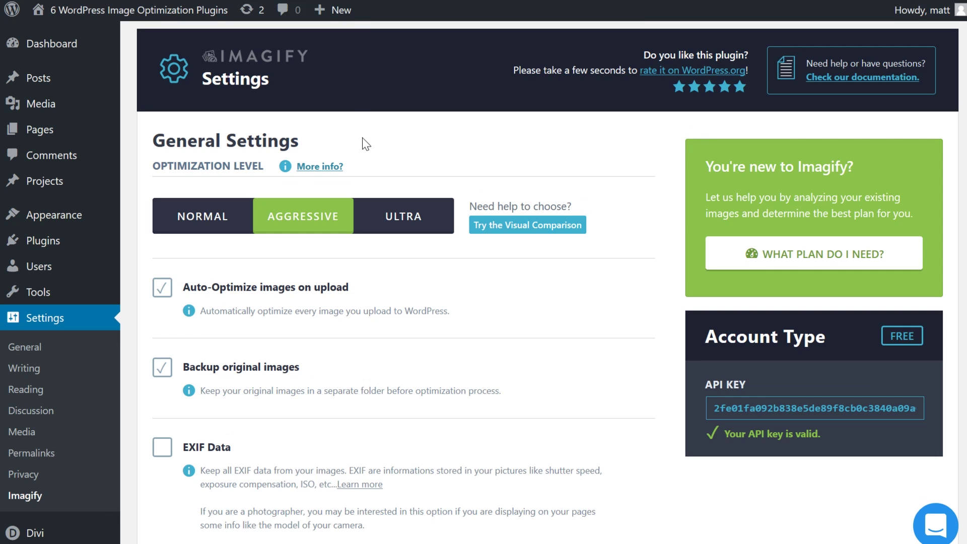
- Review Imagify's settings and slide the visual comparison to reveal more of the Ultra-compressed image
{"action": "scroll", "coordinate": [362, 138], "scroll_direction": "down", "scroll_amount": 10}
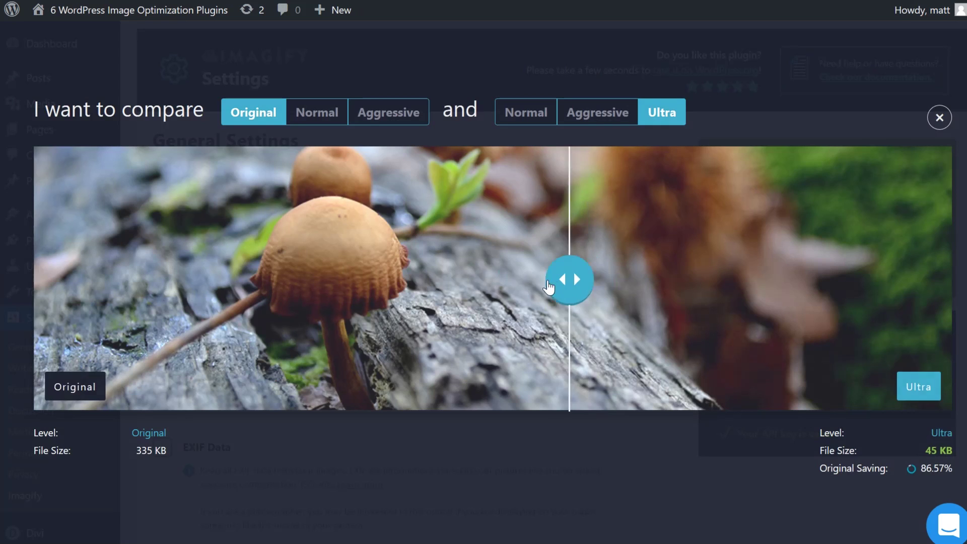
{"action": "left_click_drag", "start_coordinate": [567, 279], "coordinate": [519, 279]}
- Compare Aggressive compression against the original, then start Imagify's bulk optimization of all media images
{"action": "left_click", "coordinate": [588, 123]}
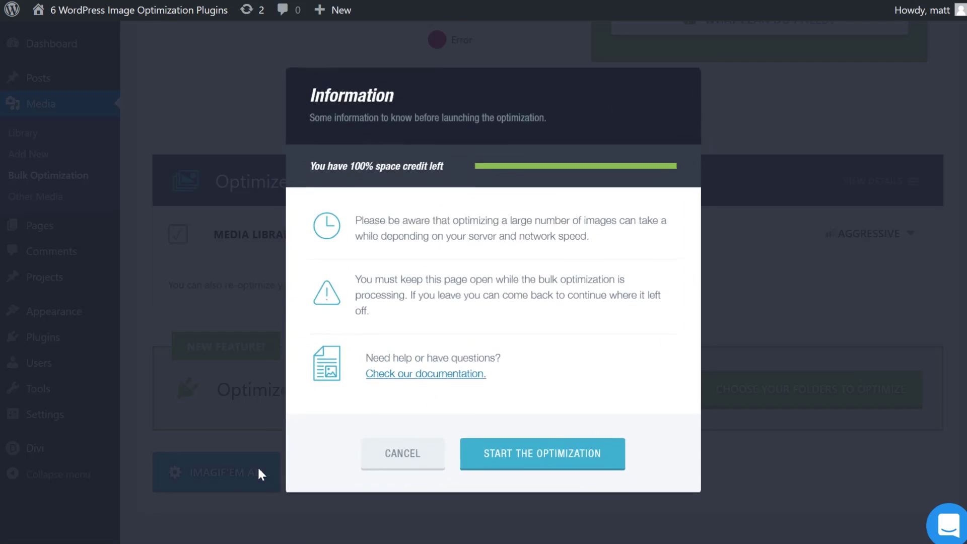
{"action": "left_click", "coordinate": [542, 453]}
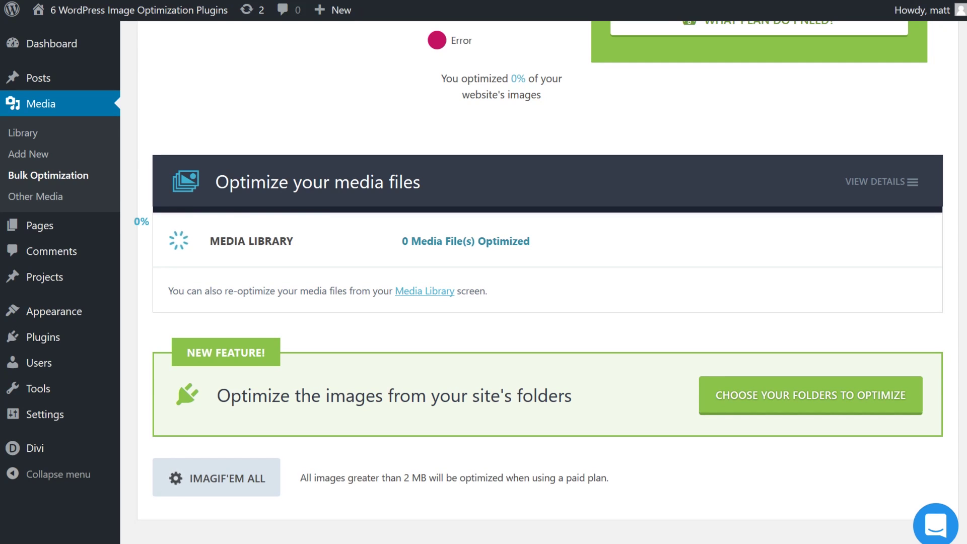